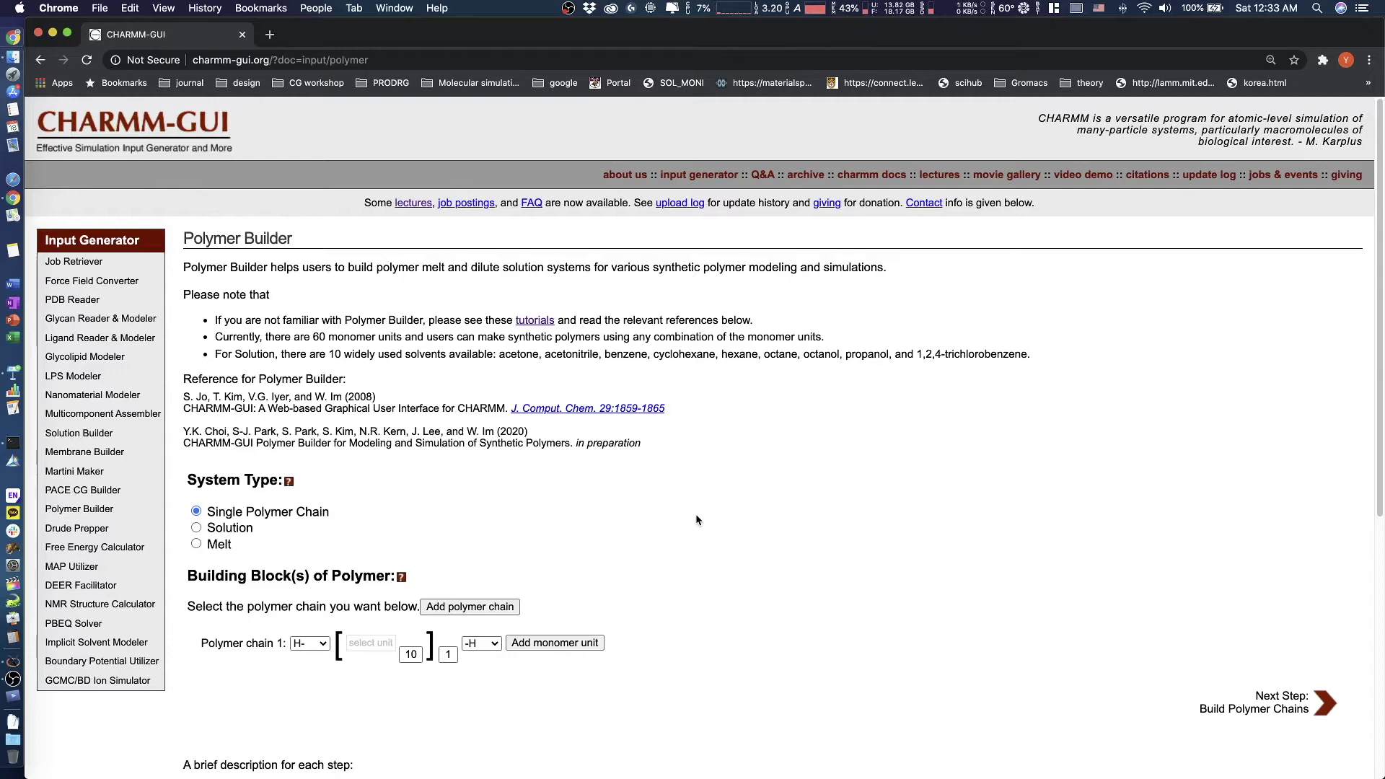
Make the system a polymer melt and choose isotactic polystyrene (PS(R)) as the first unit.
{"action": "left_click", "coordinate": [196, 544]}
{"action": "scroll", "coordinate": [733, 593], "scroll_direction": "down", "scroll_amount": 5}
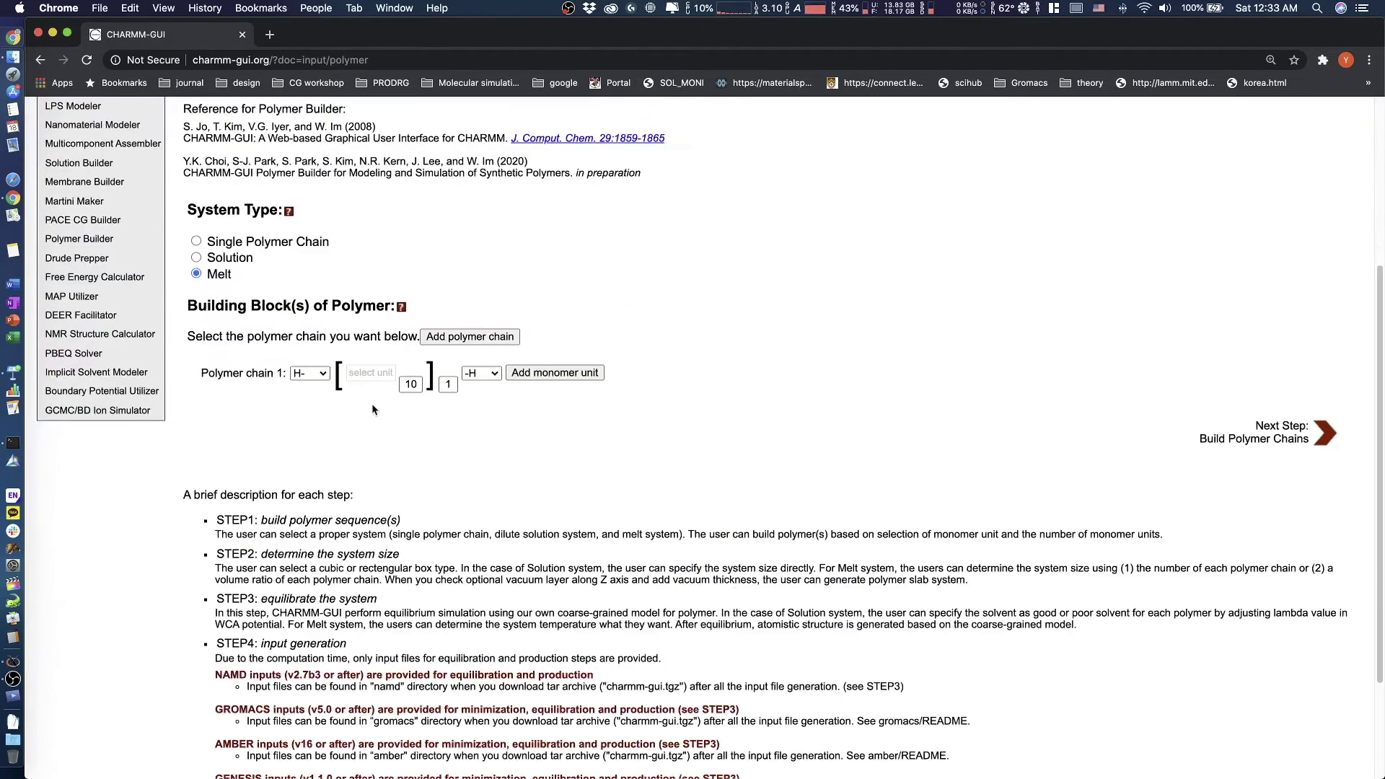
{"action": "left_click", "coordinate": [370, 373]}
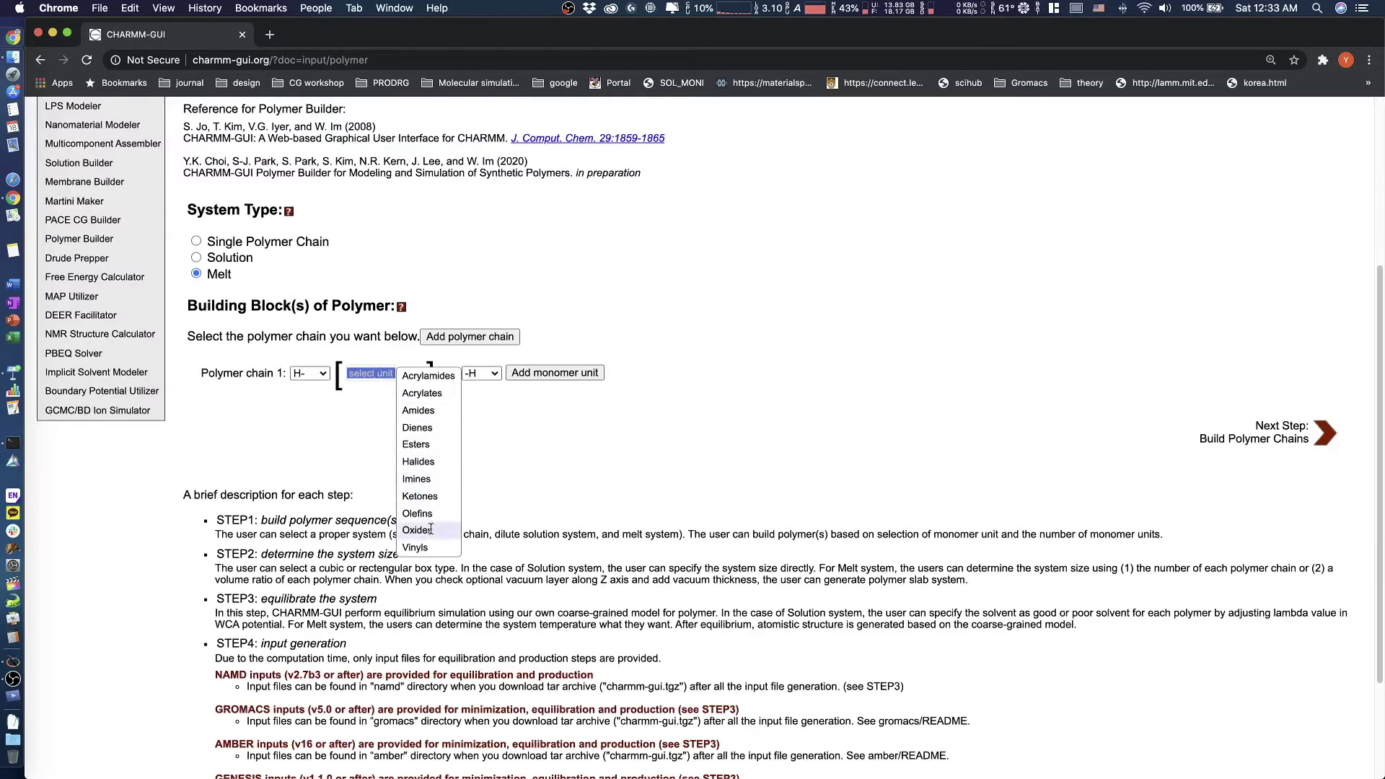
{"action": "mouse_move", "coordinate": [429, 547]}
{"action": "mouse_move", "coordinate": [534, 599]}
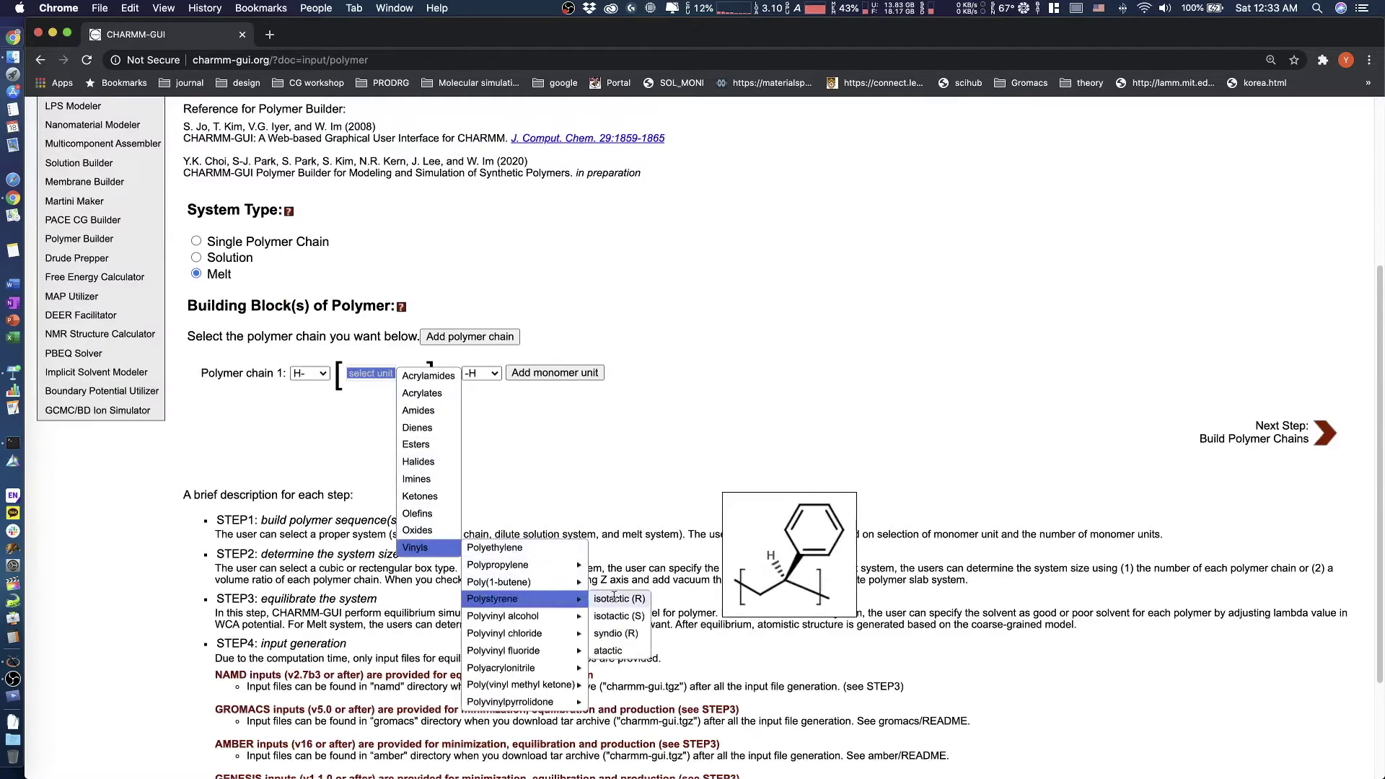
{"action": "left_click", "coordinate": [616, 599]}
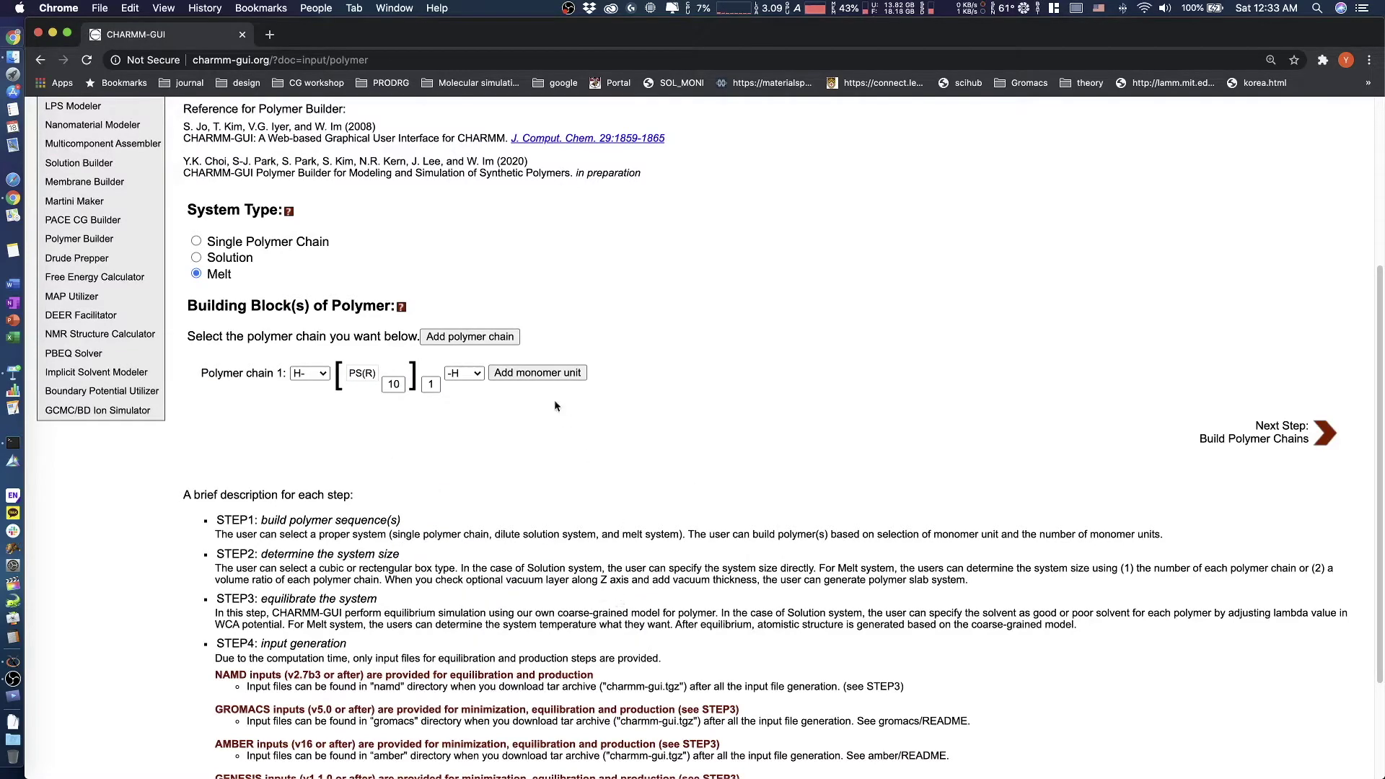
Add a second monomer unit of isotactic poly(methyl methacrylate), PMMA(R).
{"action": "left_click", "coordinate": [541, 373]}
{"action": "left_click", "coordinate": [429, 375]}
{"action": "mouse_move", "coordinate": [491, 393]}
{"action": "mouse_move", "coordinate": [586, 462]}
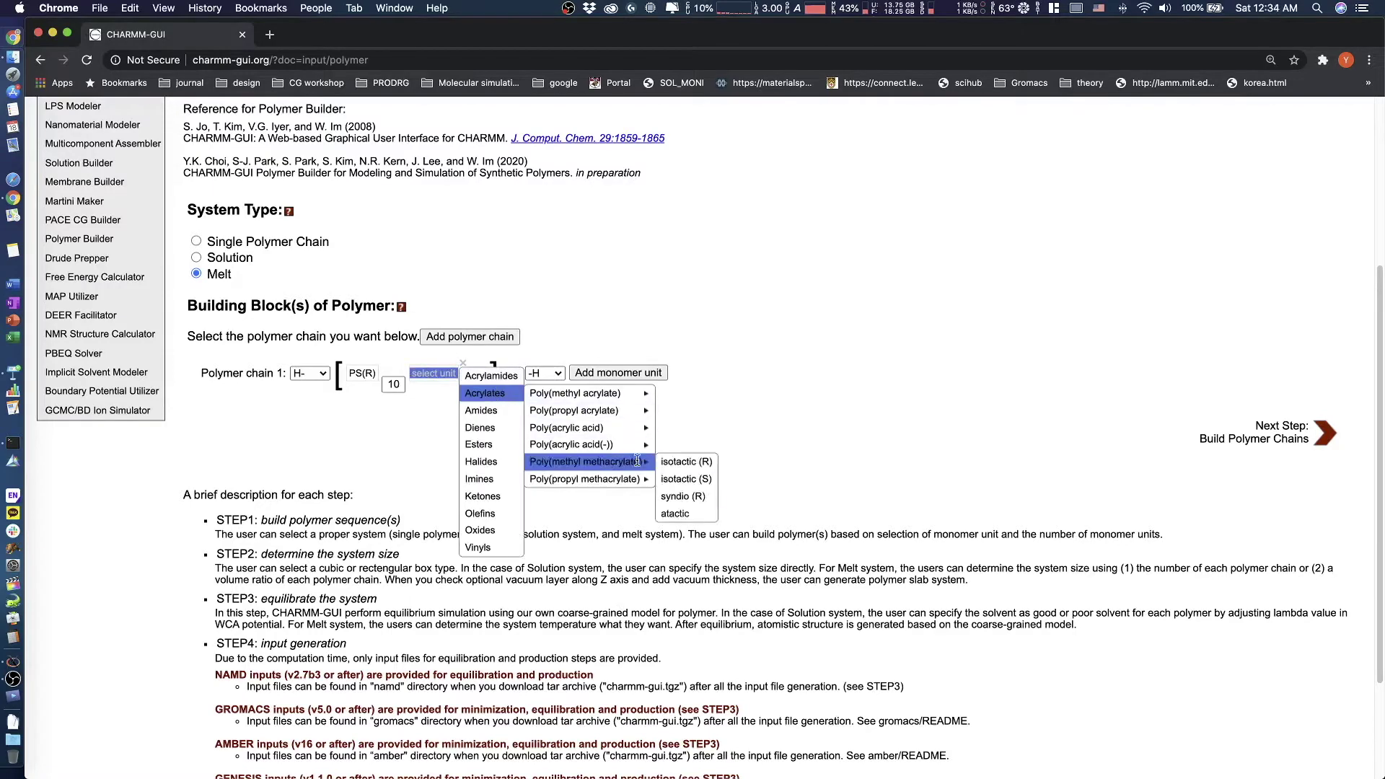
{"action": "left_click", "coordinate": [689, 465]}
Set both the PS(R) and PMMA(R) repeat counts to 100.
{"action": "left_click", "coordinate": [393, 384]}
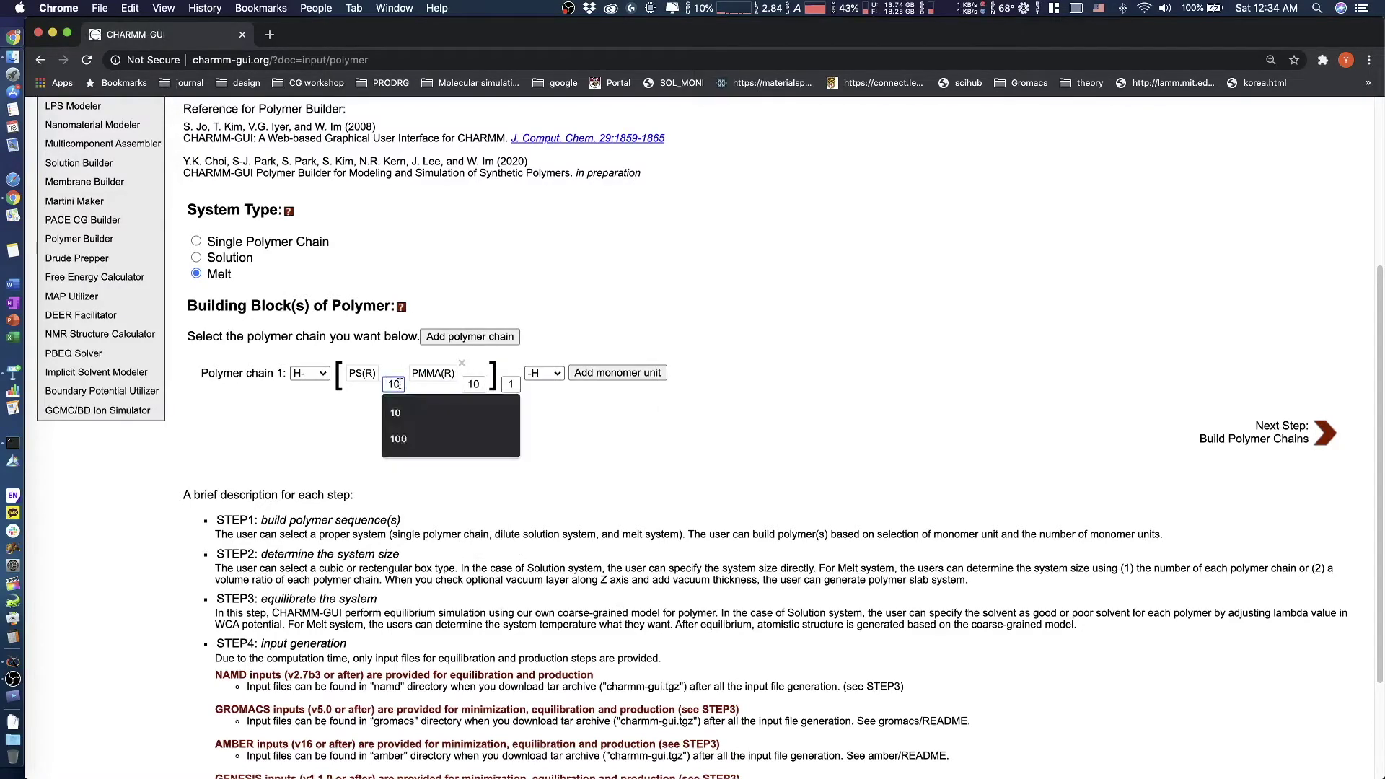
{"action": "type", "text": "0"}
{"action": "left_click", "coordinate": [477, 384]}
{"action": "type", "text": "0"}
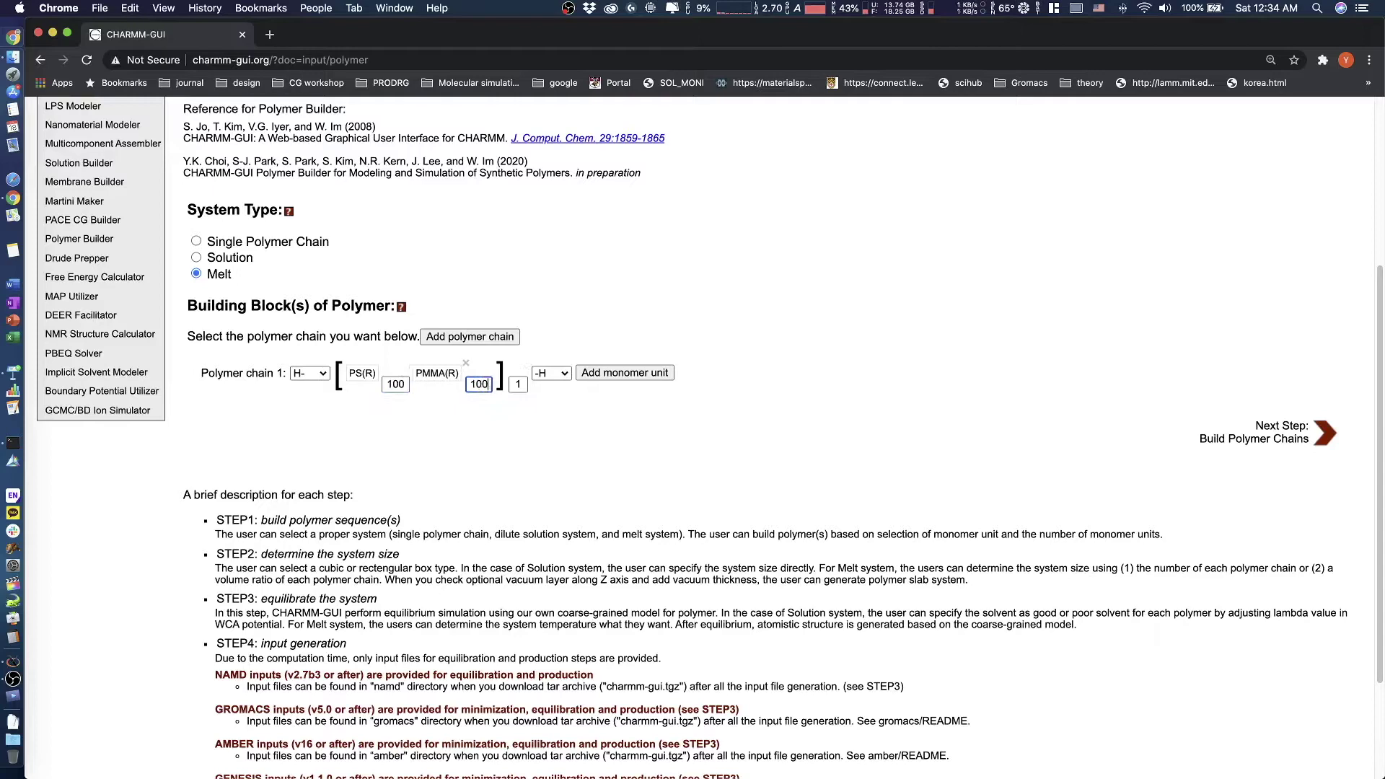
Build the STYR100MMA100 chain and rotate its 3D structure in the viewer before closing it.
{"action": "left_click", "coordinate": [1277, 440]}
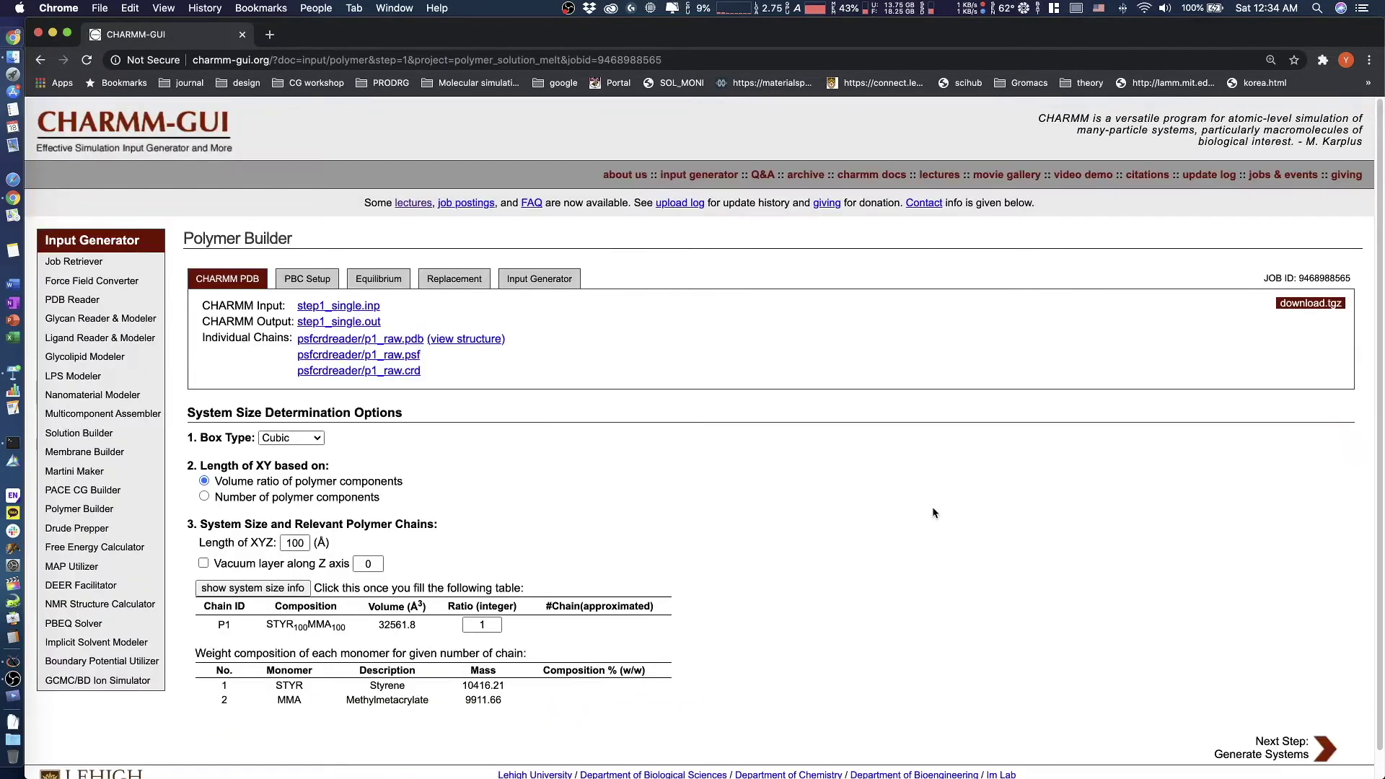
{"action": "left_click", "coordinate": [483, 342]}
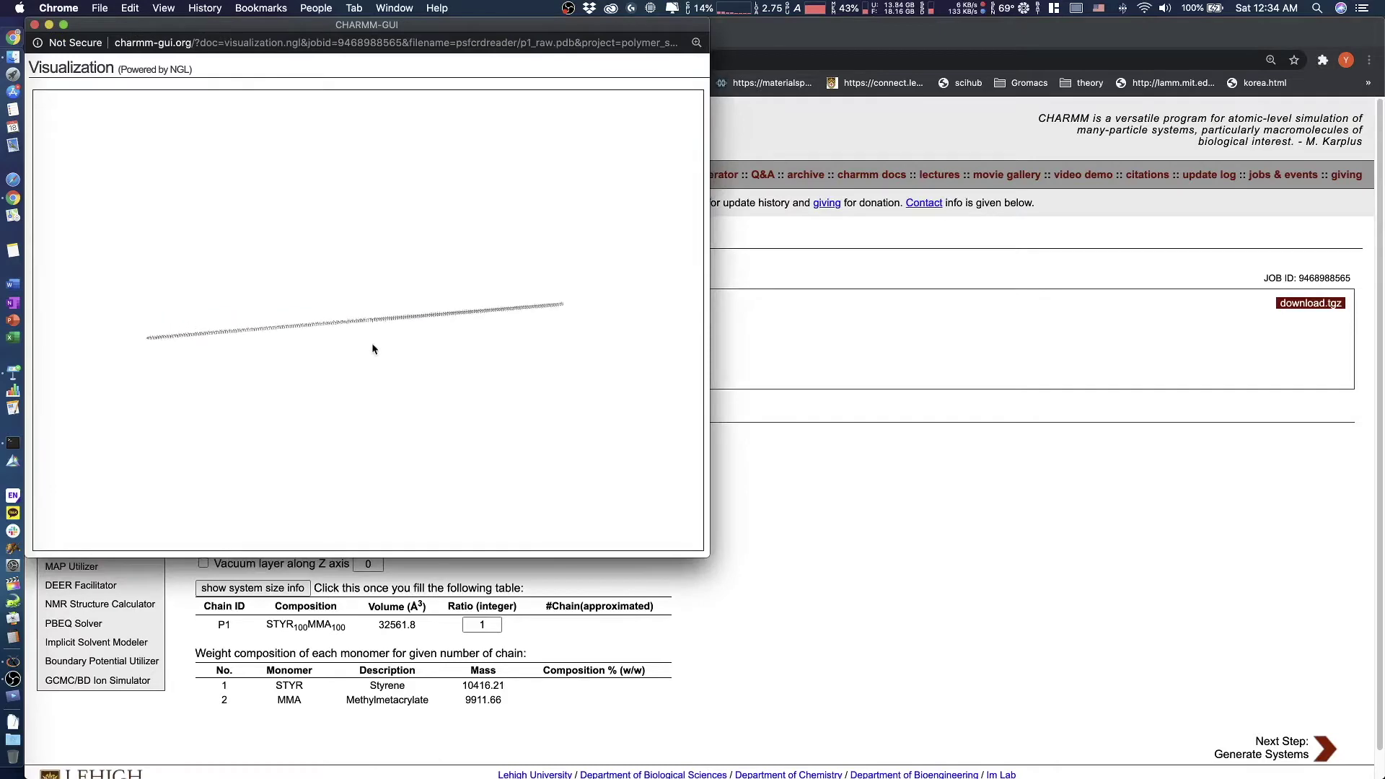
{"action": "left_click_drag", "start_coordinate": [376, 349], "coordinate": [352, 355]}
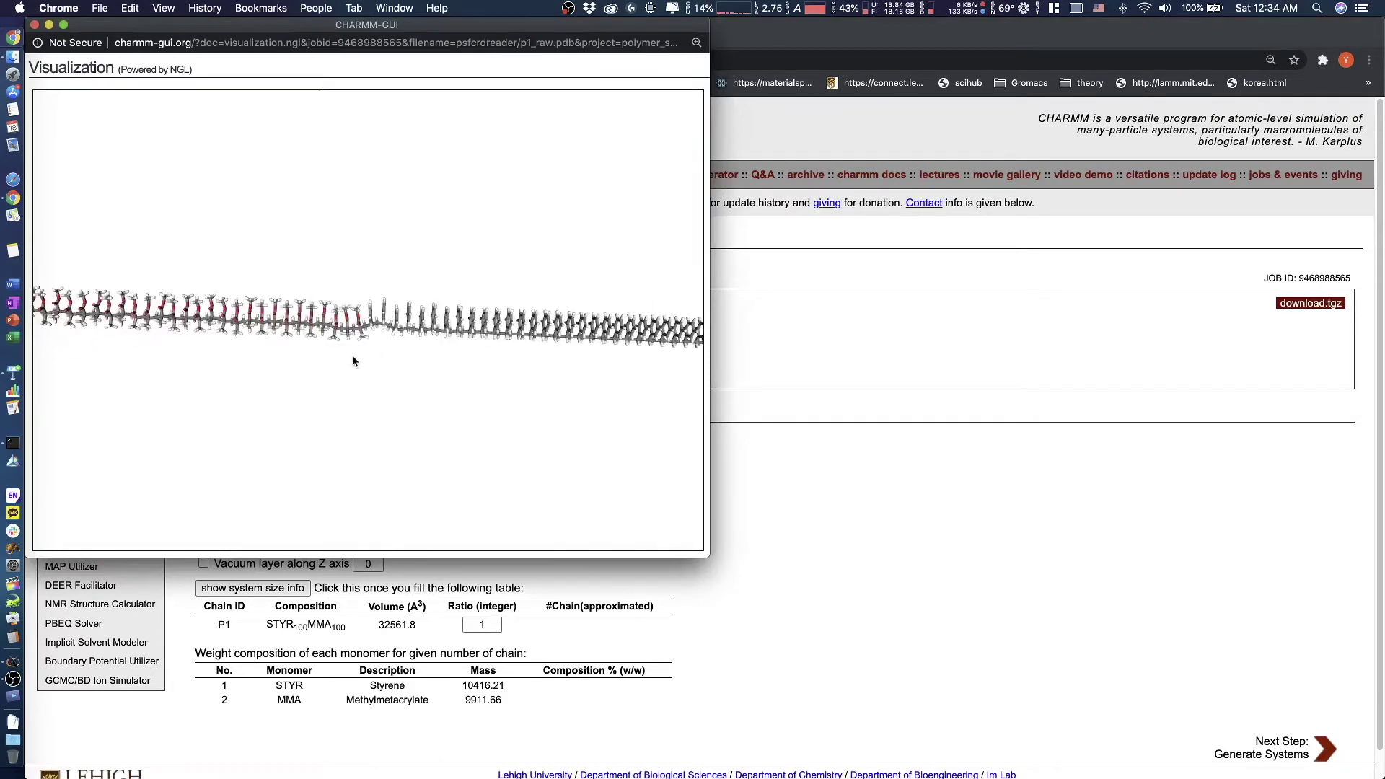
{"action": "left_click", "coordinate": [34, 25]}
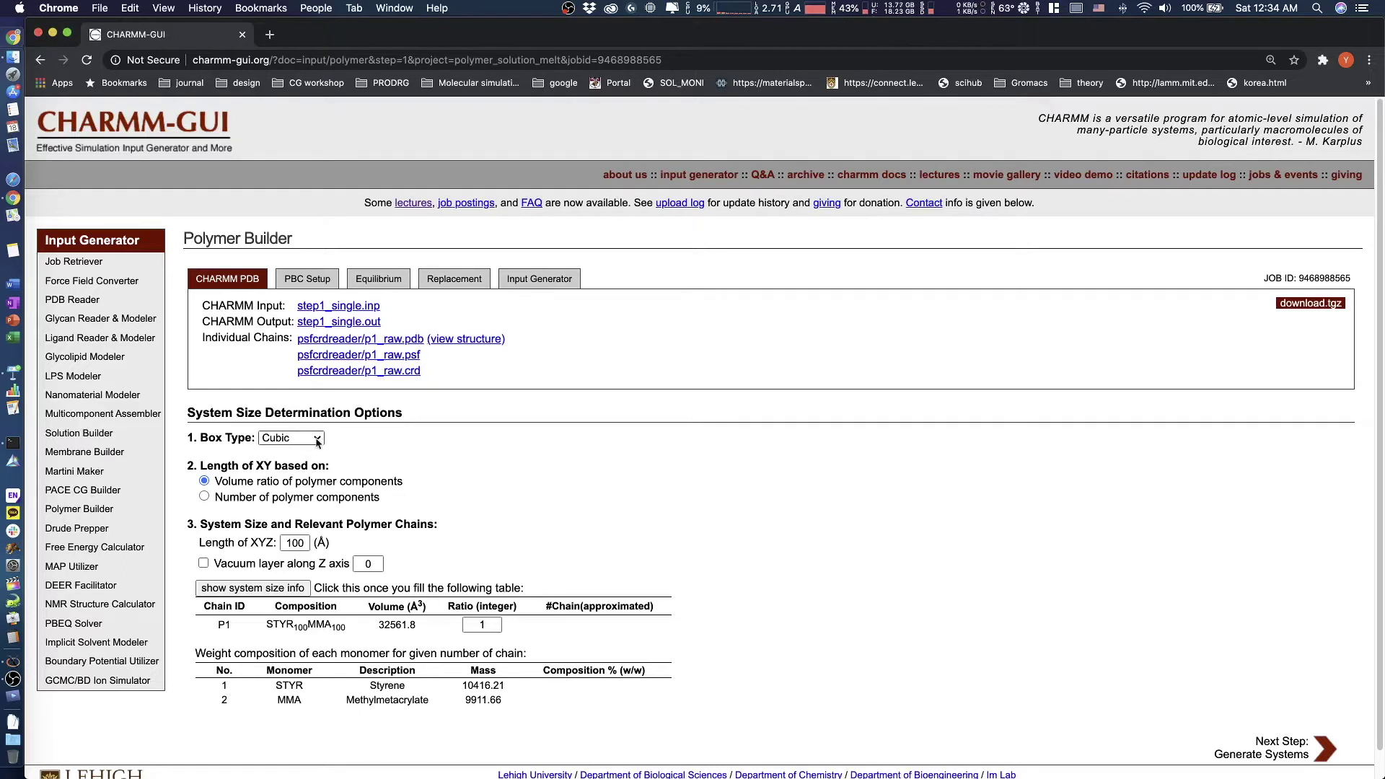
Keep the cubic box shape and size the system by volume ratio.
{"action": "left_click", "coordinate": [291, 438]}
{"action": "left_click", "coordinate": [528, 468]}
{"action": "scroll", "coordinate": [528, 469], "scroll_direction": "down", "scroll_amount": 1}
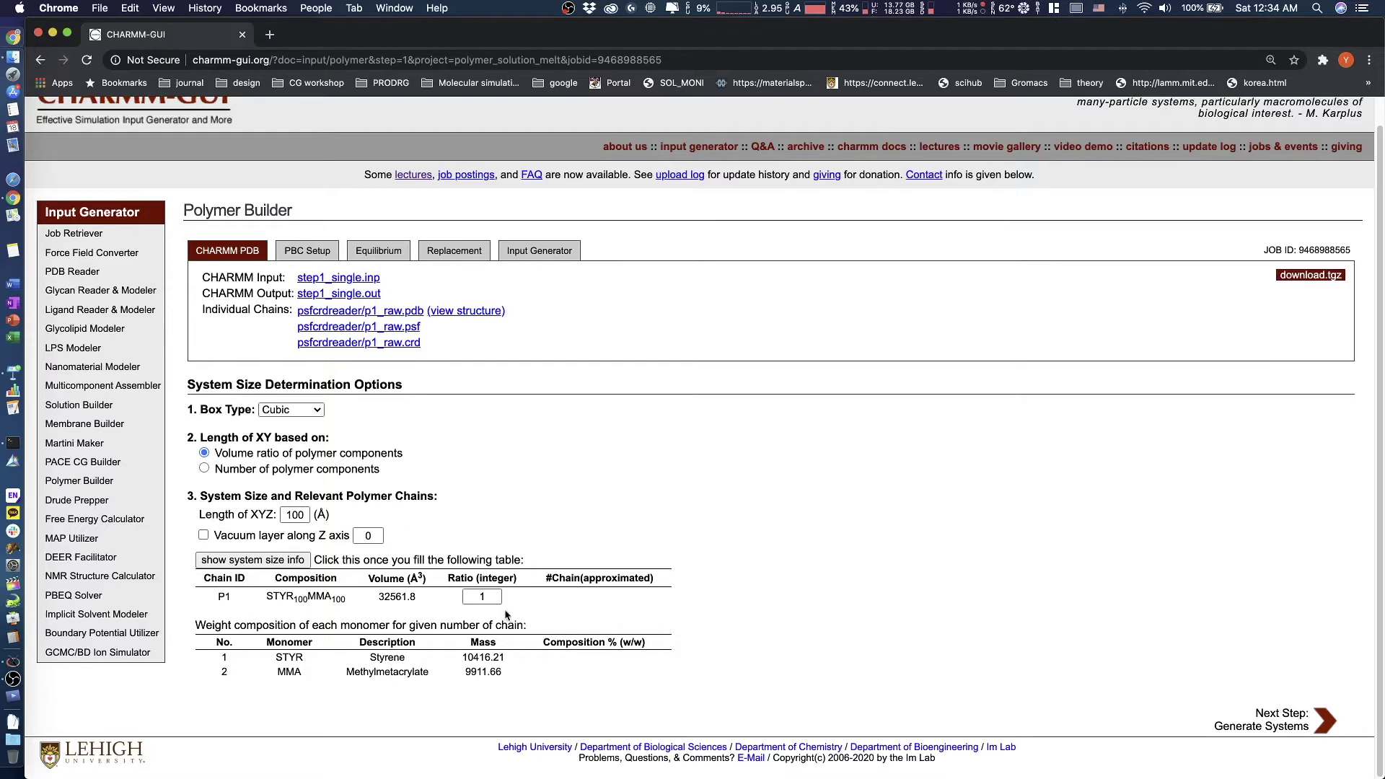
{"action": "left_click", "coordinate": [208, 470]}
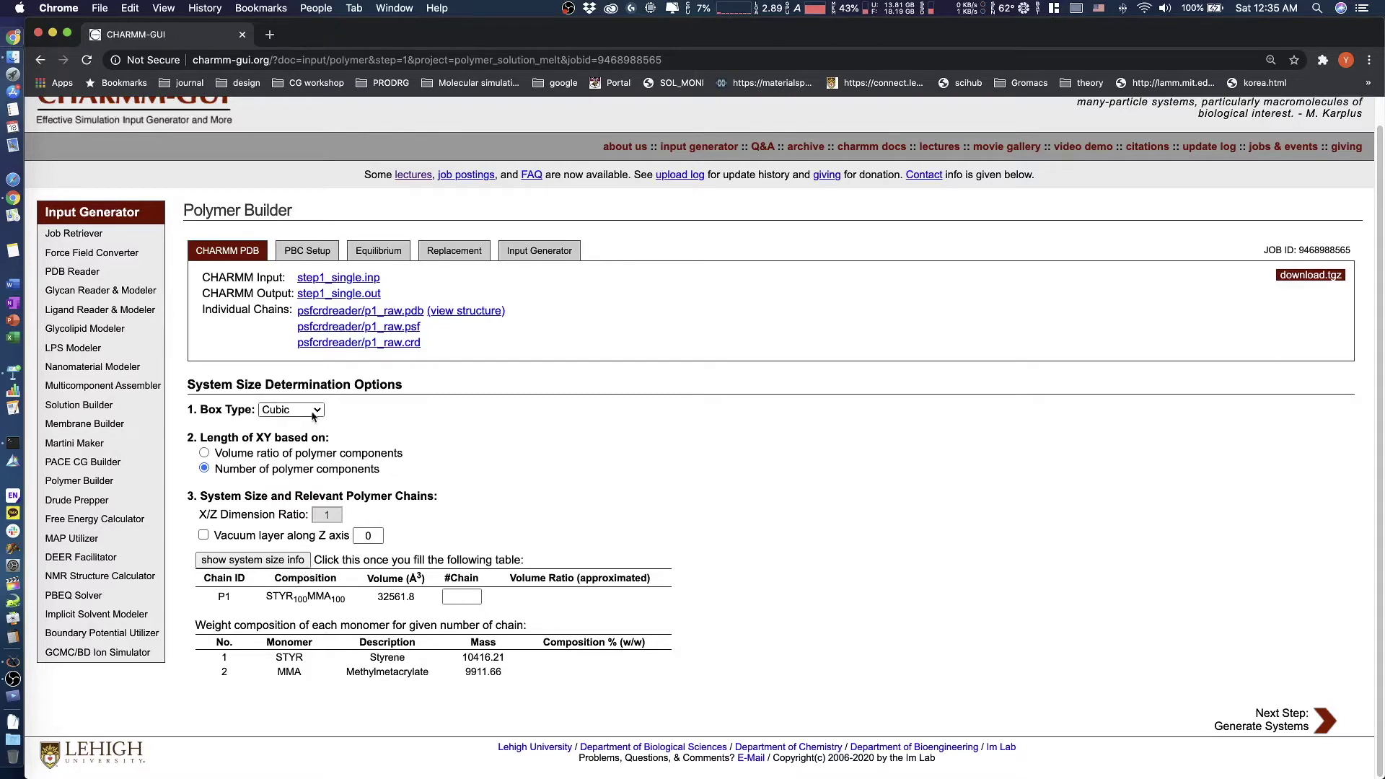
{"action": "left_click", "coordinate": [204, 453]}
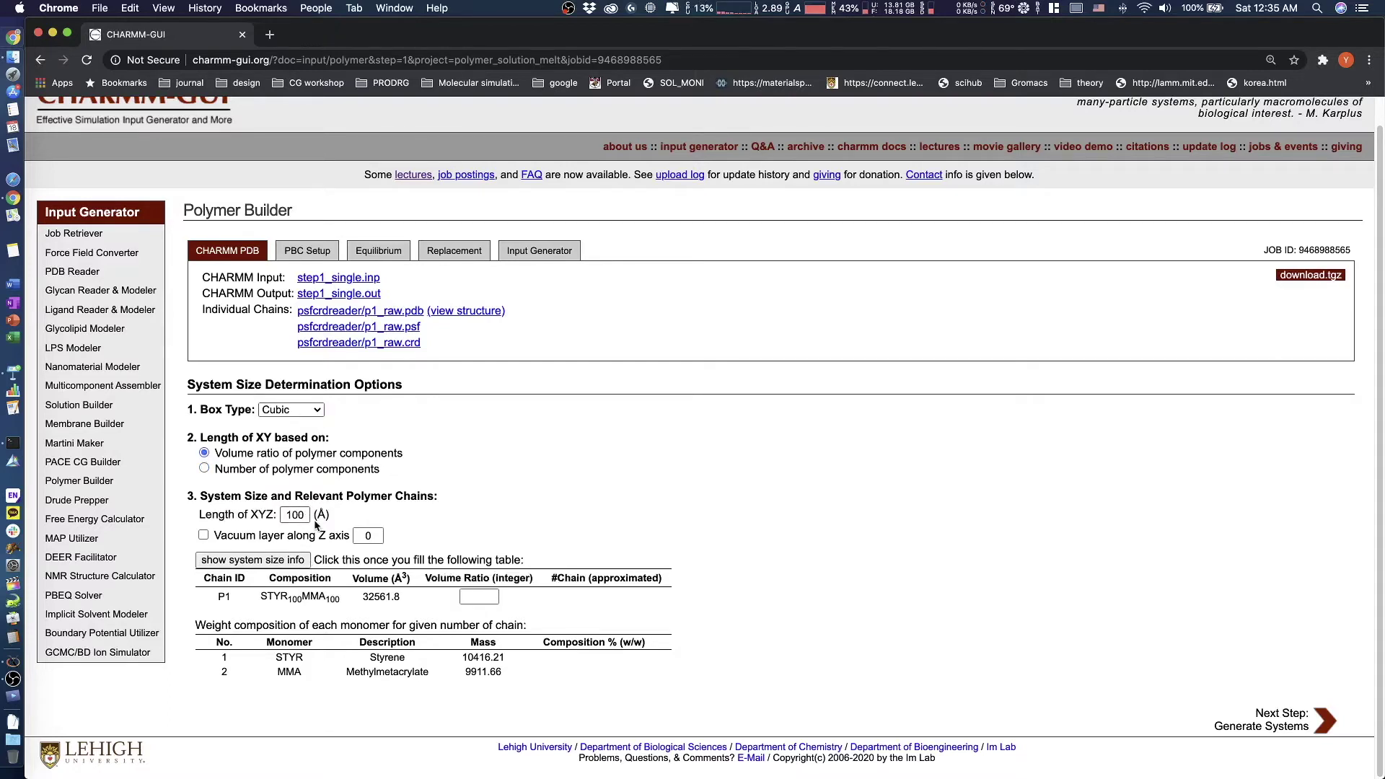
Enter volume ratio 1 for P1, show the resulting system size info, and generate the systems.
{"action": "left_click", "coordinate": [479, 597]}
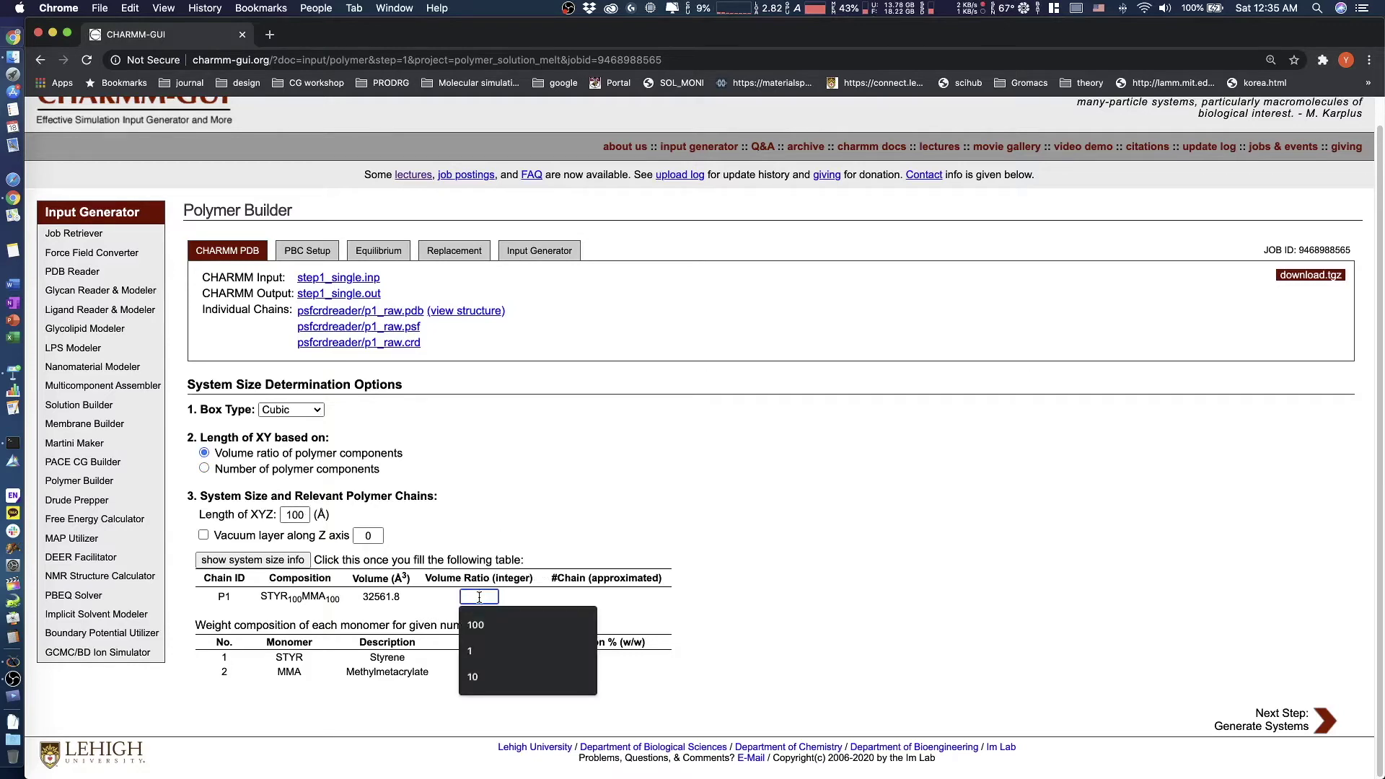
{"action": "type", "text": "1"}
{"action": "left_click", "coordinate": [485, 573]}
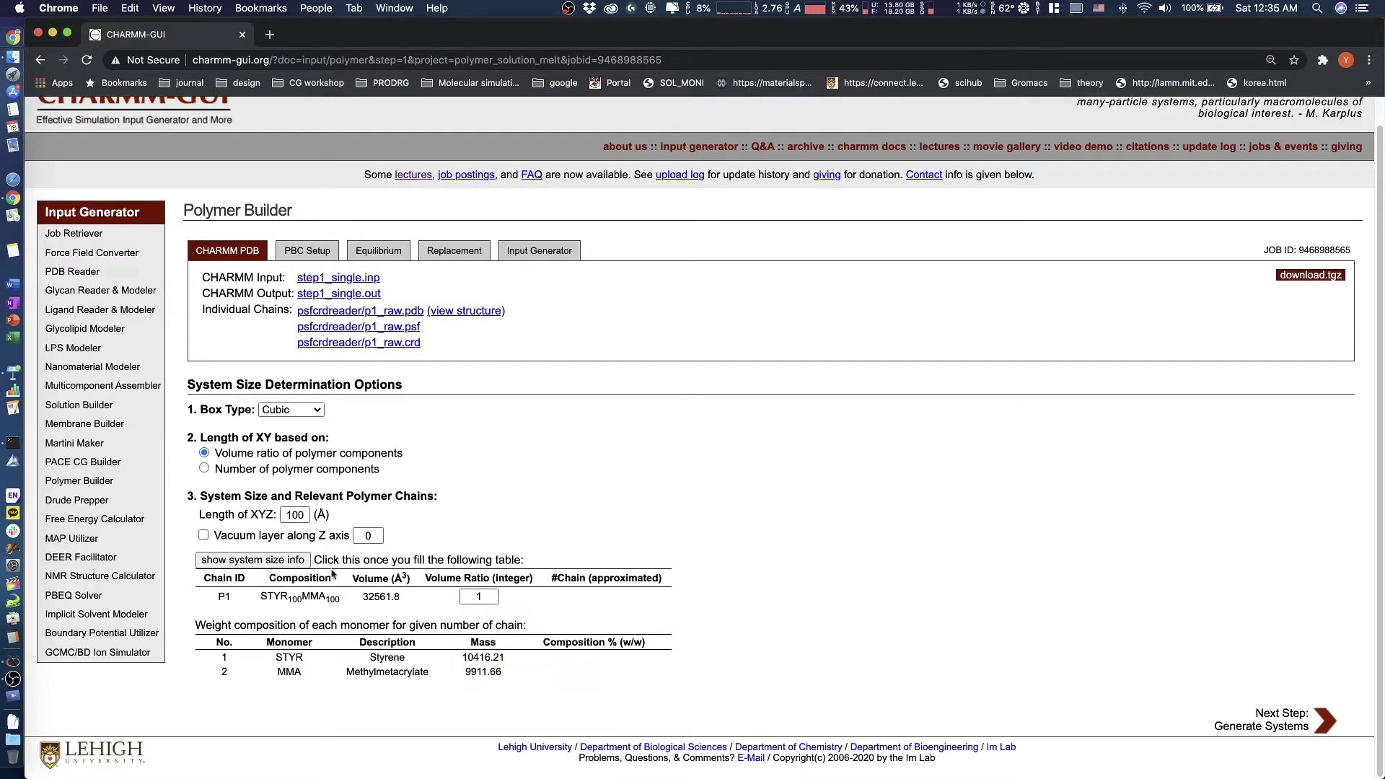
{"action": "left_click", "coordinate": [259, 563]}
{"action": "left_click", "coordinate": [1281, 727]}
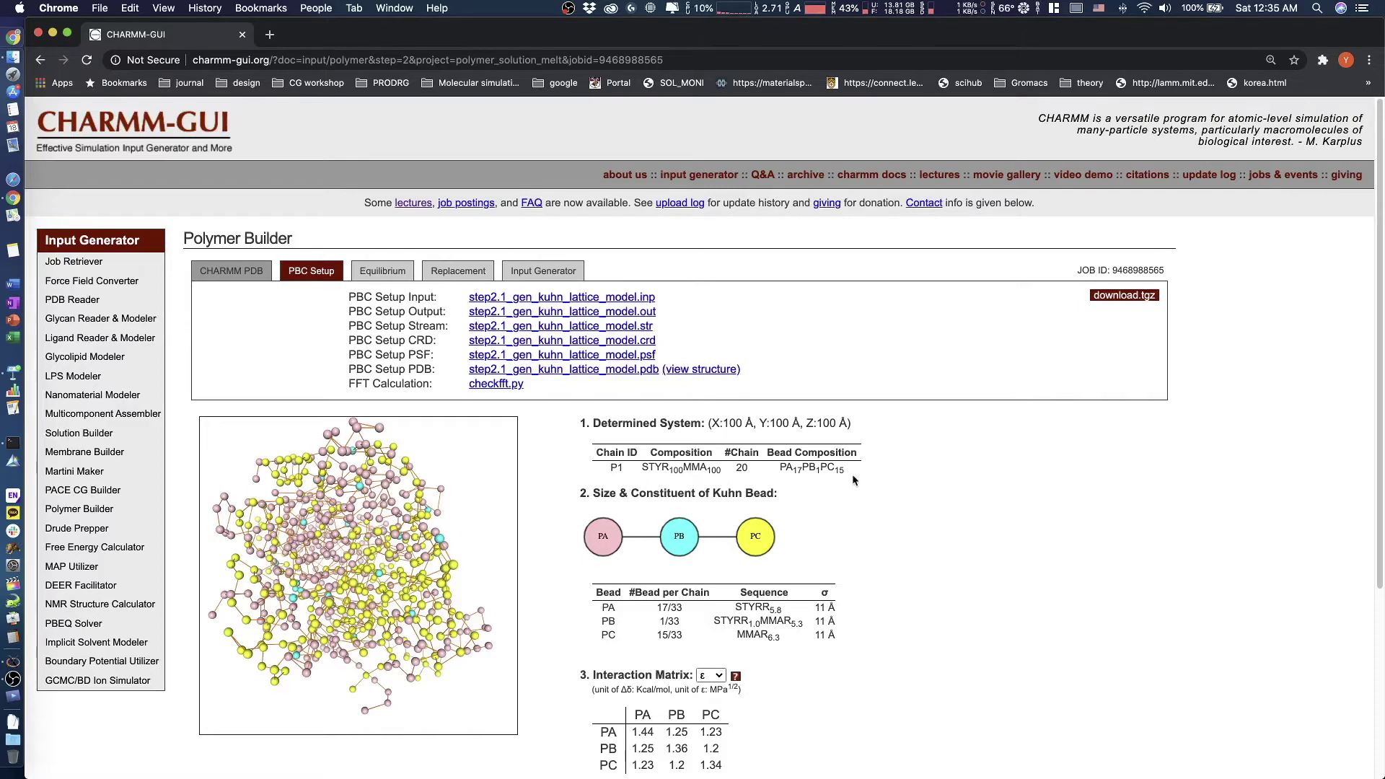
Change the OpenMM equilibration temperature from 435 K to 600 K and recalculate the estimate.
{"action": "scroll", "coordinate": [876, 610], "scroll_direction": "down", "scroll_amount": 3}
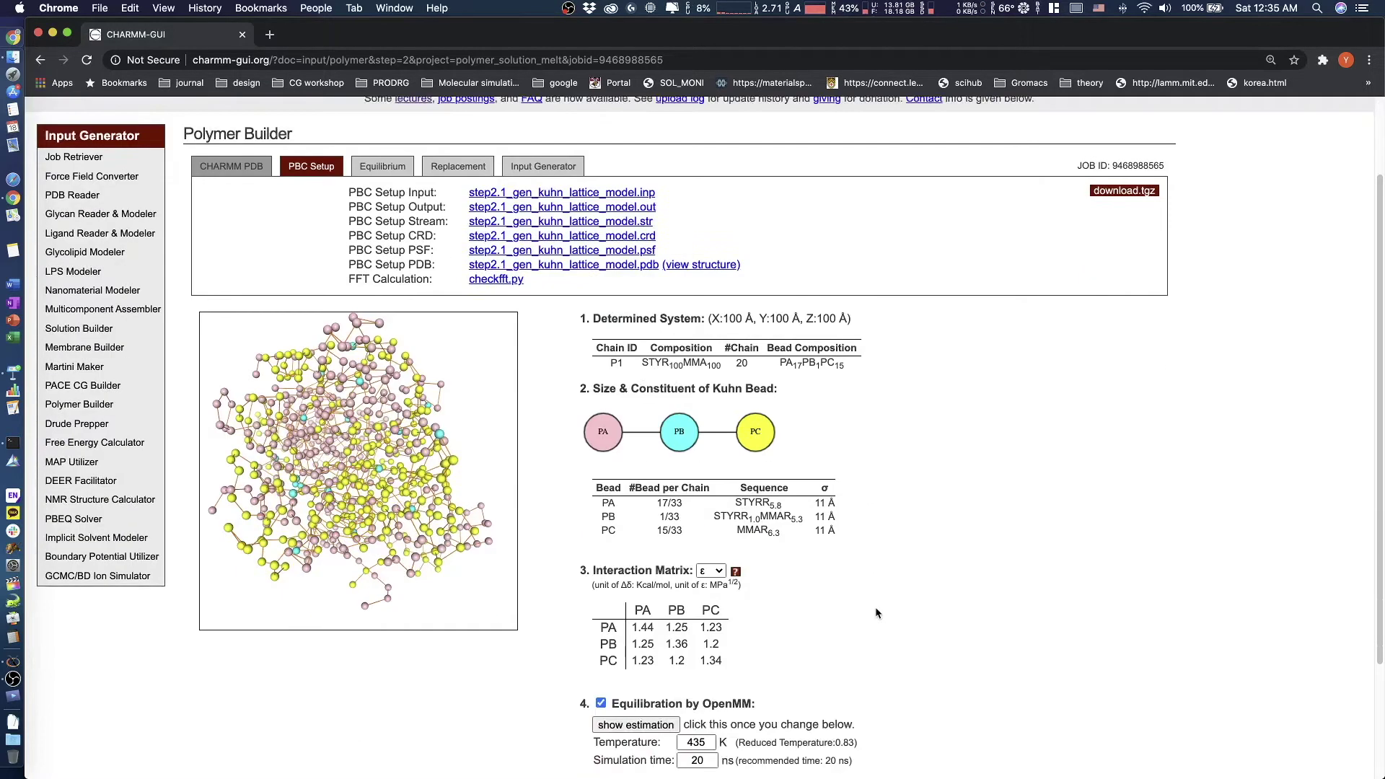
{"action": "scroll", "coordinate": [903, 585], "scroll_direction": "down", "scroll_amount": 1}
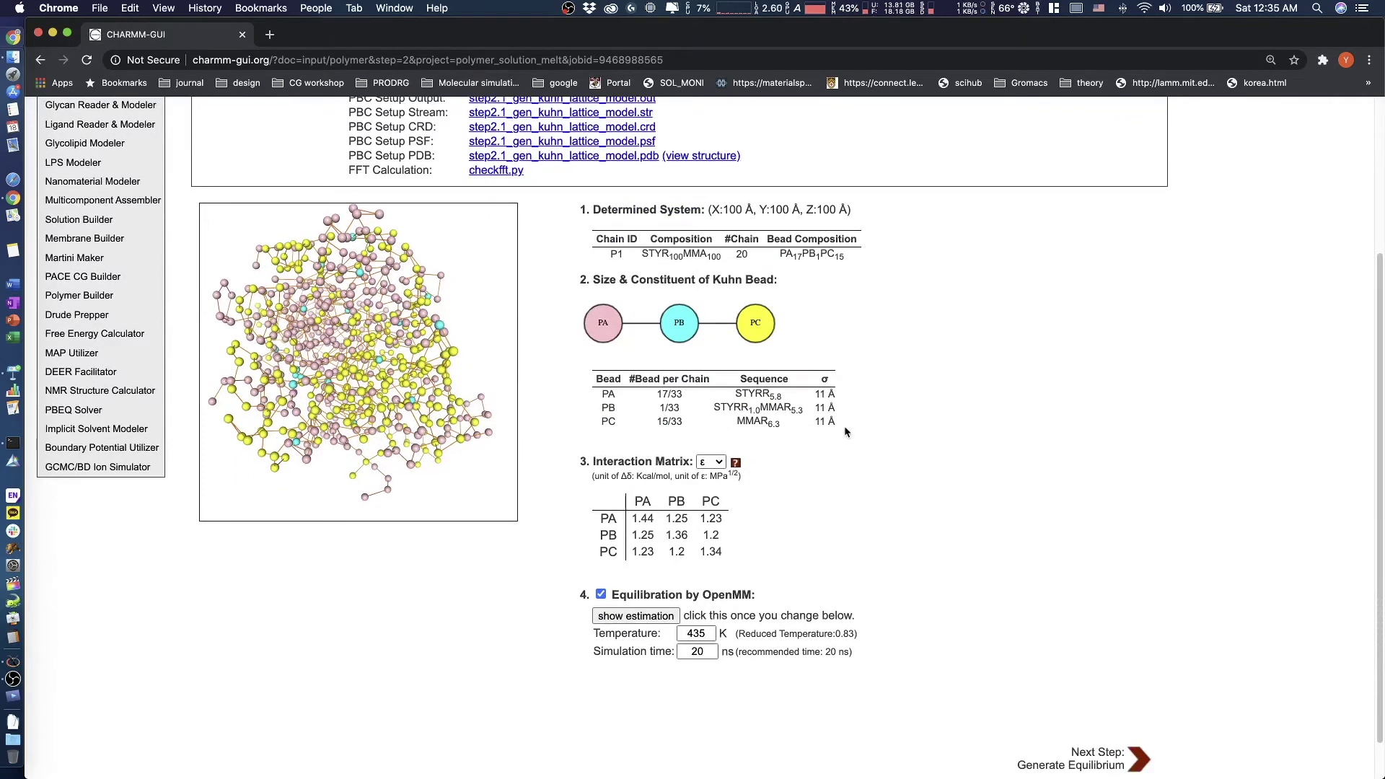
{"action": "scroll", "coordinate": [897, 585], "scroll_direction": "down", "scroll_amount": 2}
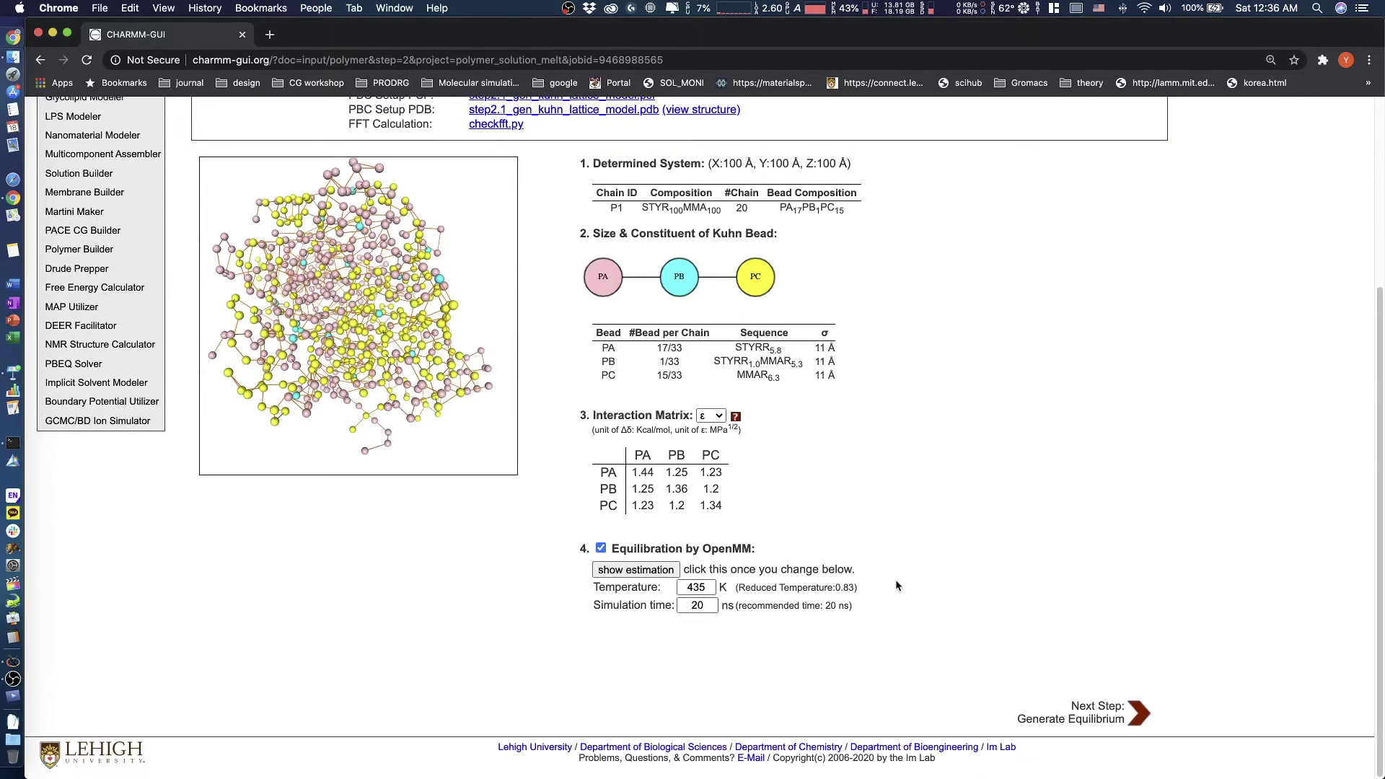
{"action": "left_click", "coordinate": [709, 587]}
{"action": "key", "text": "BackSpace"}
{"action": "key", "text": "BackSpace"}
{"action": "key", "text": "BackSpace"}
{"action": "type", "text": "600"}
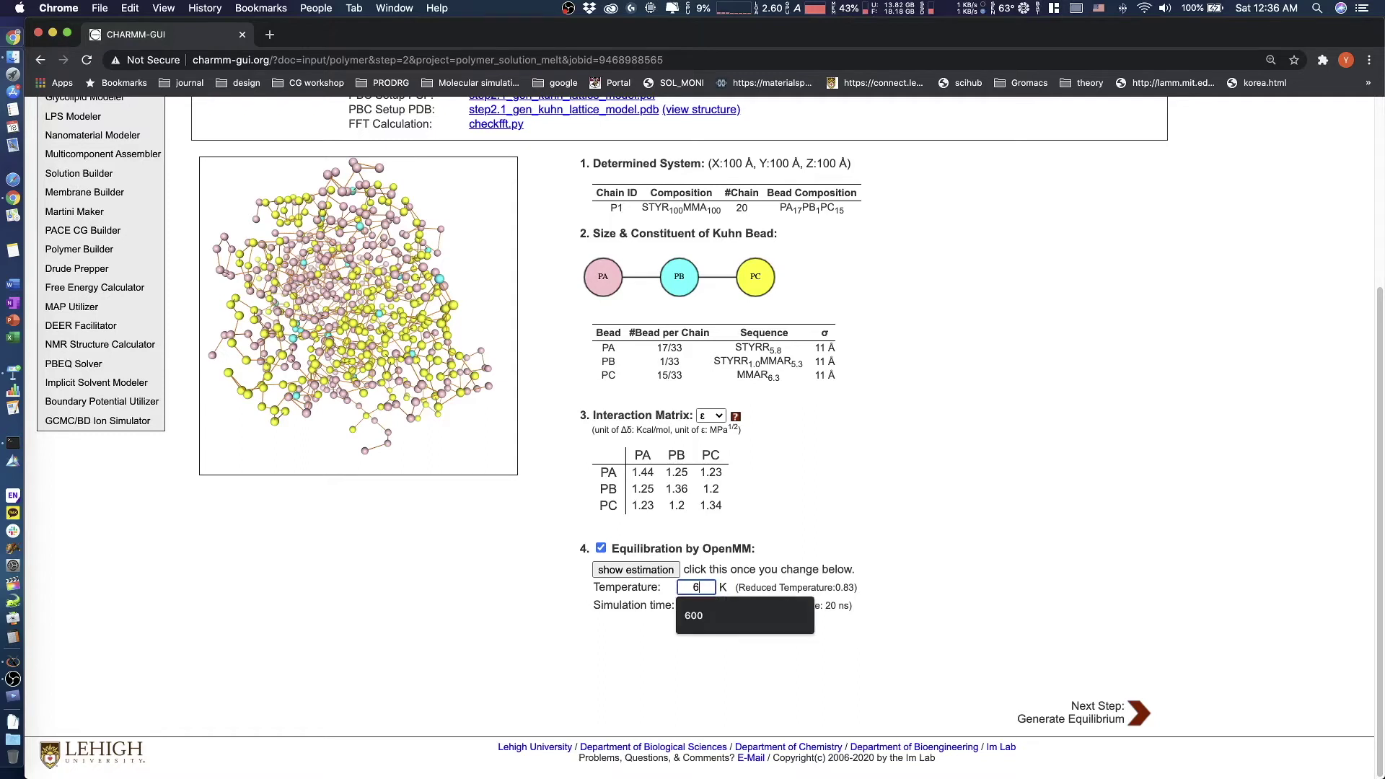
{"action": "left_click", "coordinate": [648, 572]}
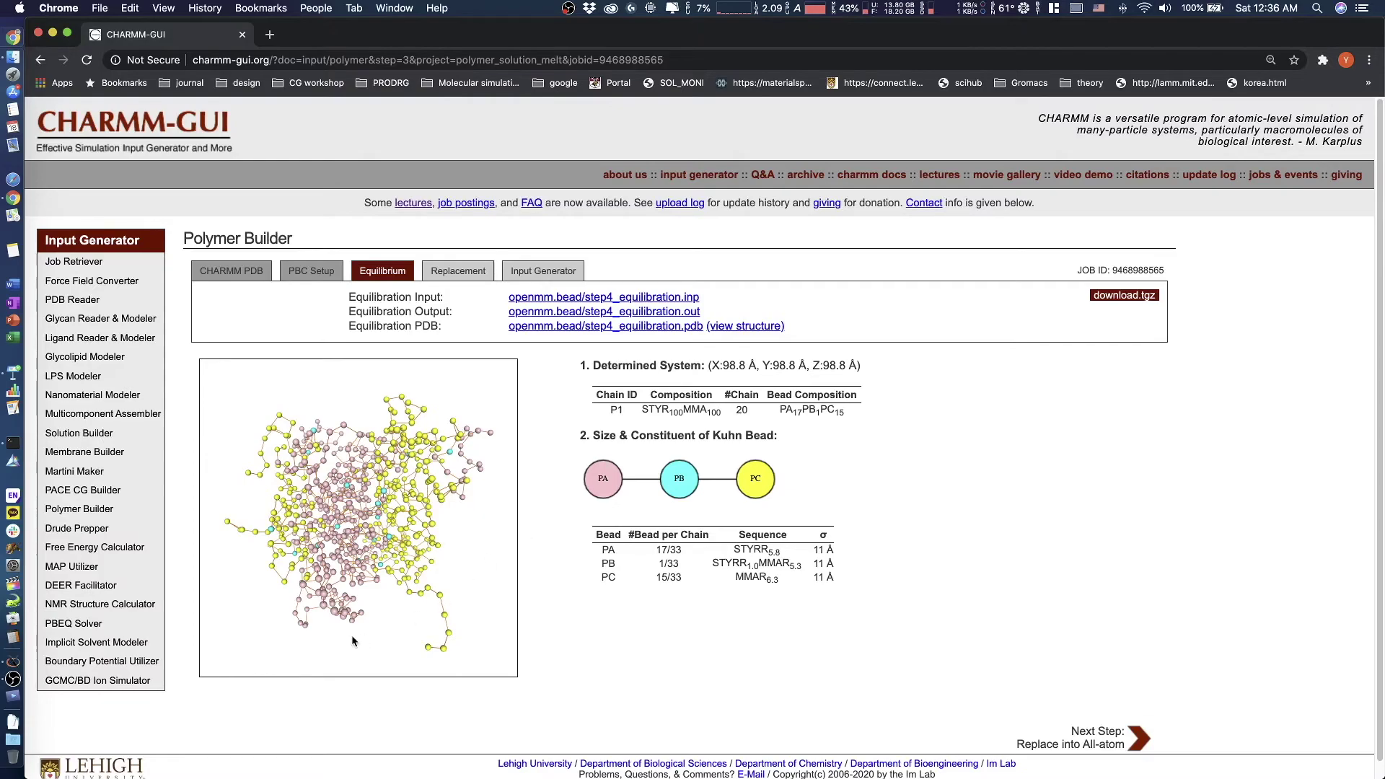
Rotate the equilibrated 20-chain bead model in its 98.8 Å box to inspect it.
{"action": "left_click_drag", "start_coordinate": [356, 550], "coordinate": [415, 547]}
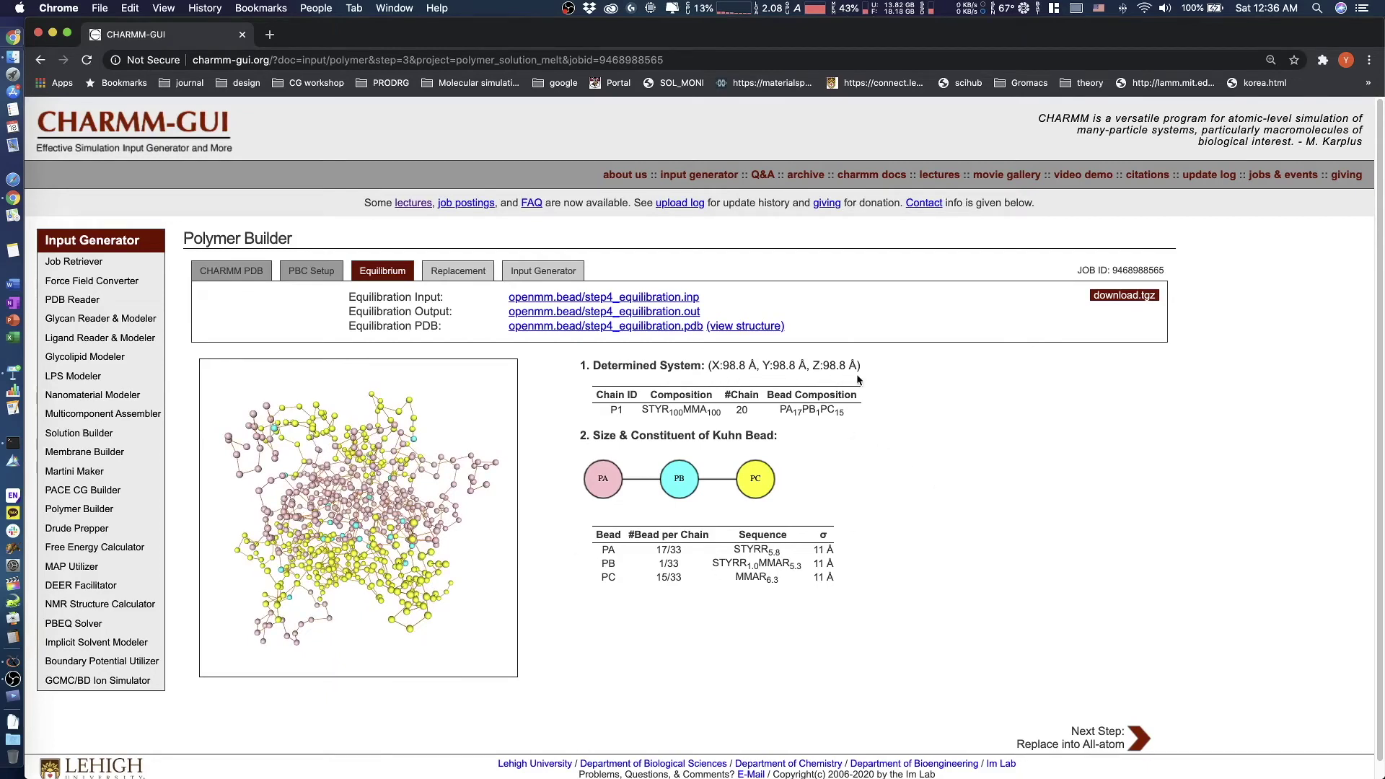
{"action": "left_click", "coordinate": [1096, 744]}
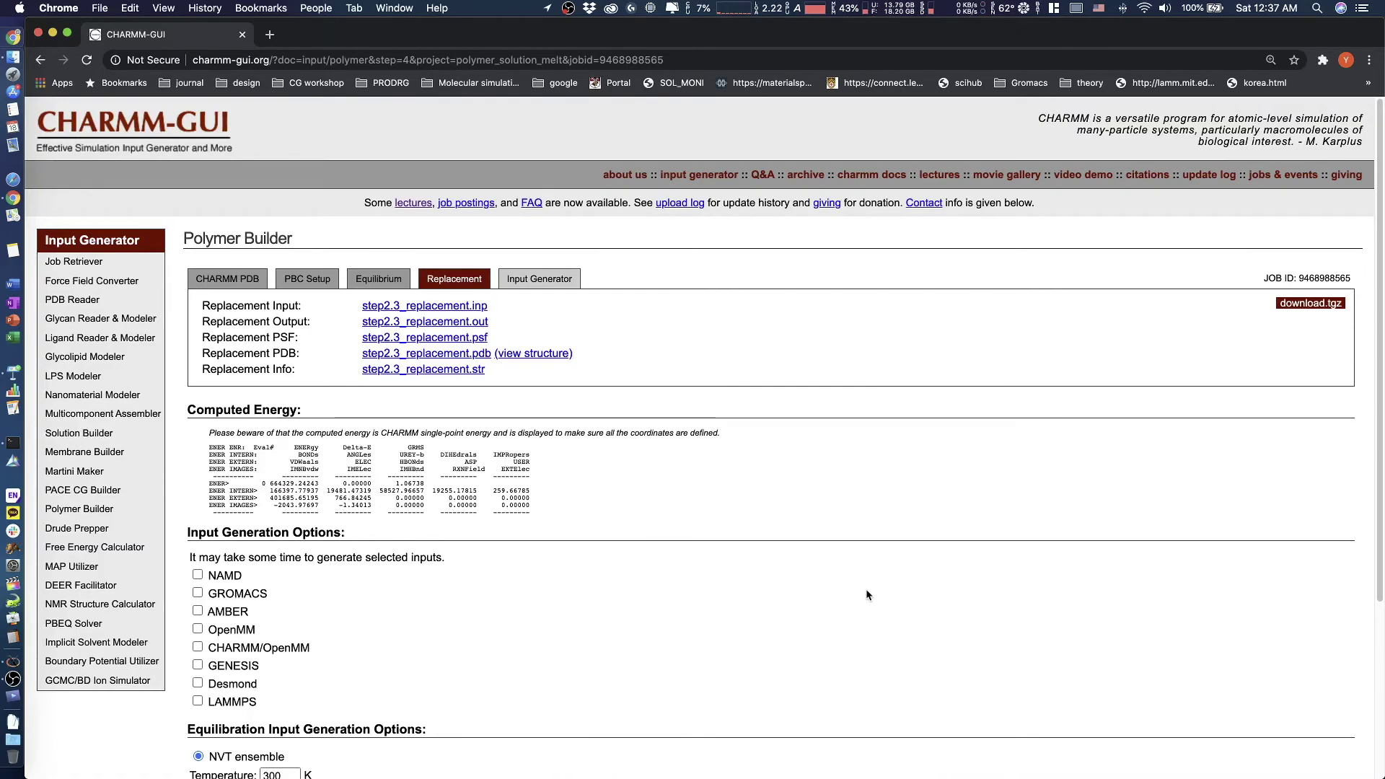
{"action": "left_click", "coordinate": [541, 353]}
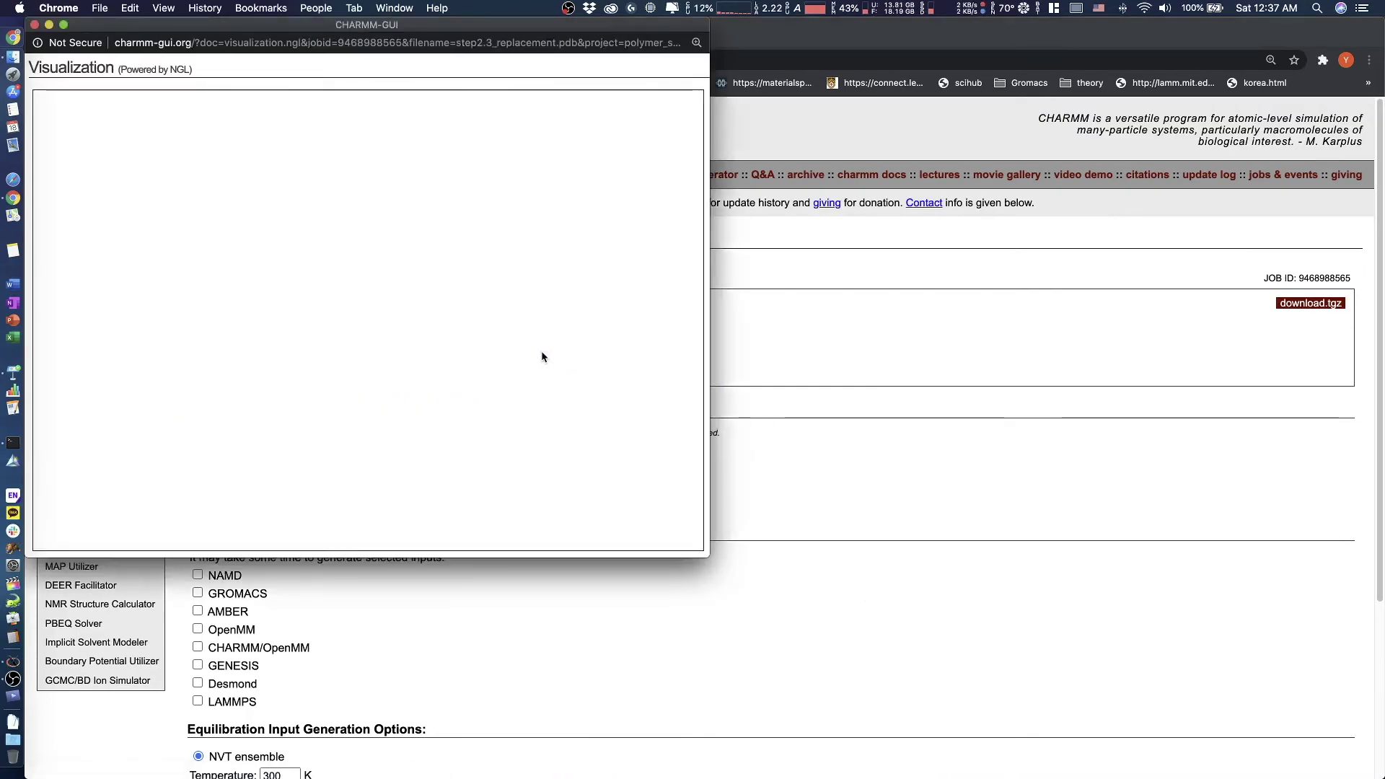
{"action": "left_click_drag", "start_coordinate": [401, 509], "coordinate": [459, 415]}
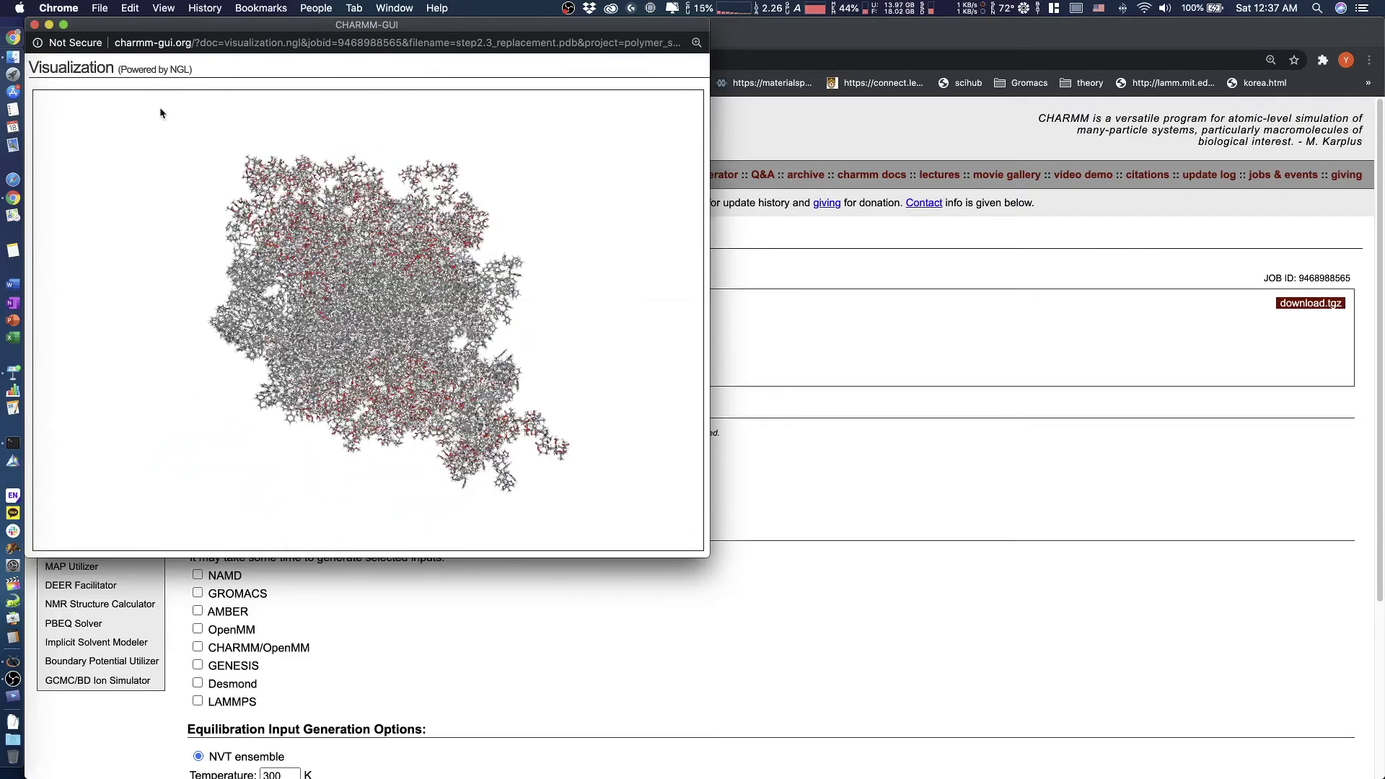
{"action": "left_click", "coordinate": [35, 25]}
Select GROMACS and OpenMM input formats and generate the simulation inputs.
{"action": "scroll", "coordinate": [436, 631], "scroll_direction": "down", "scroll_amount": 3}
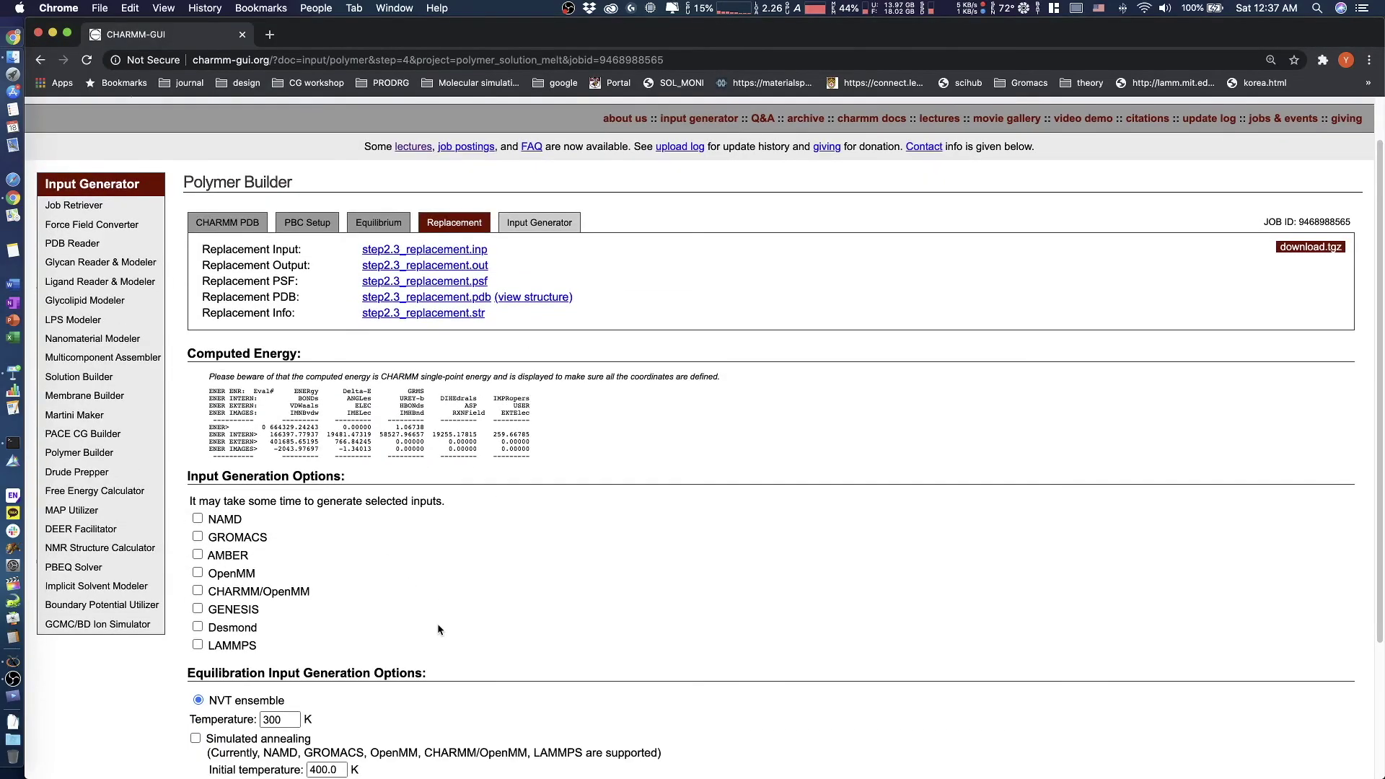
{"action": "left_click", "coordinate": [197, 473]}
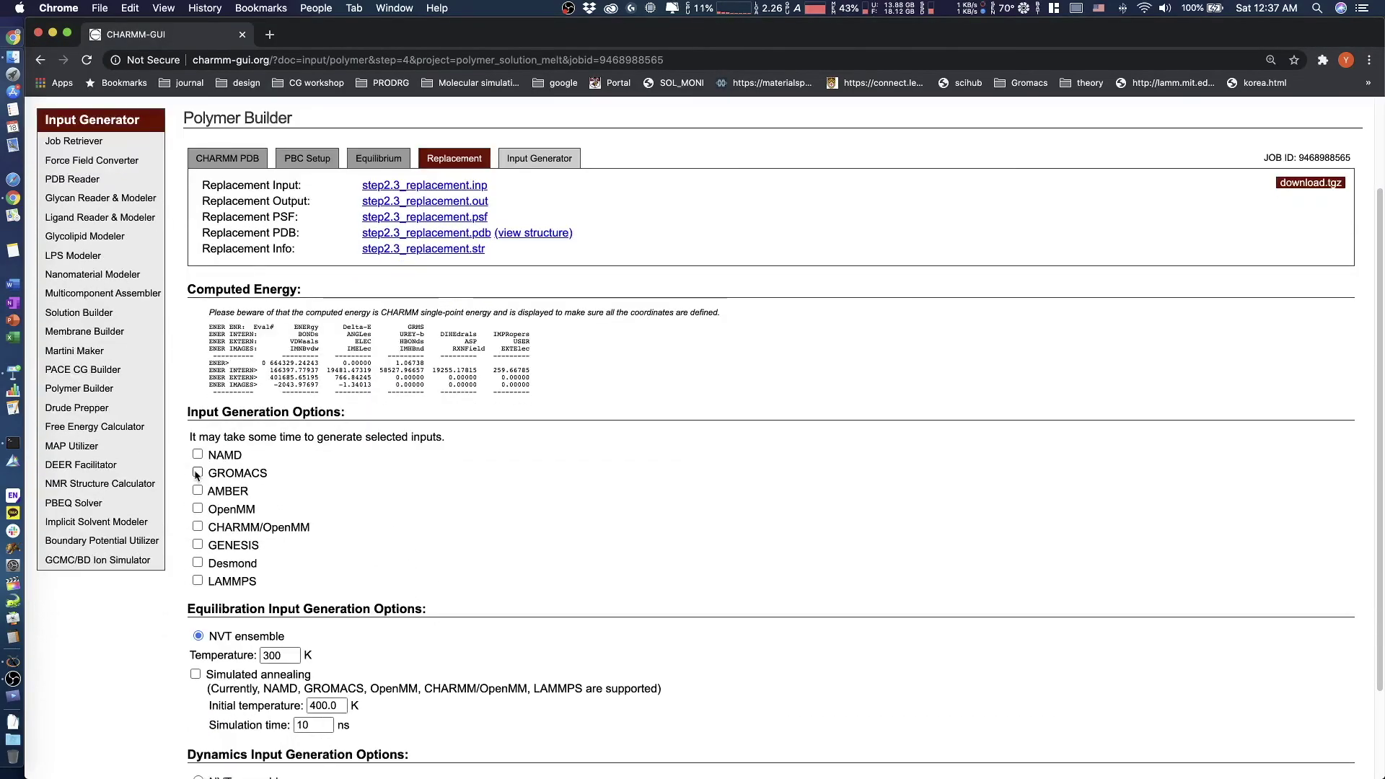
{"action": "left_click", "coordinate": [197, 508]}
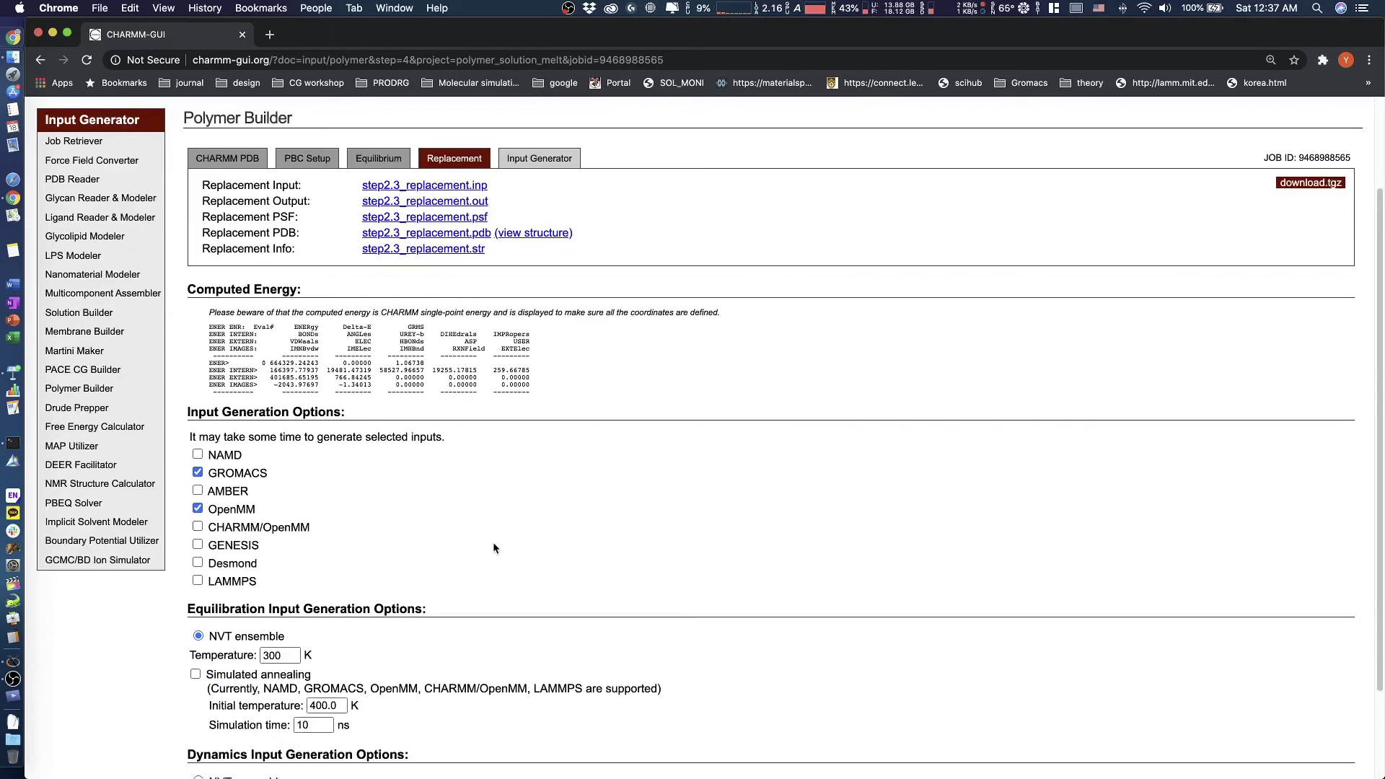
{"action": "scroll", "coordinate": [520, 563], "scroll_direction": "down", "scroll_amount": 3}
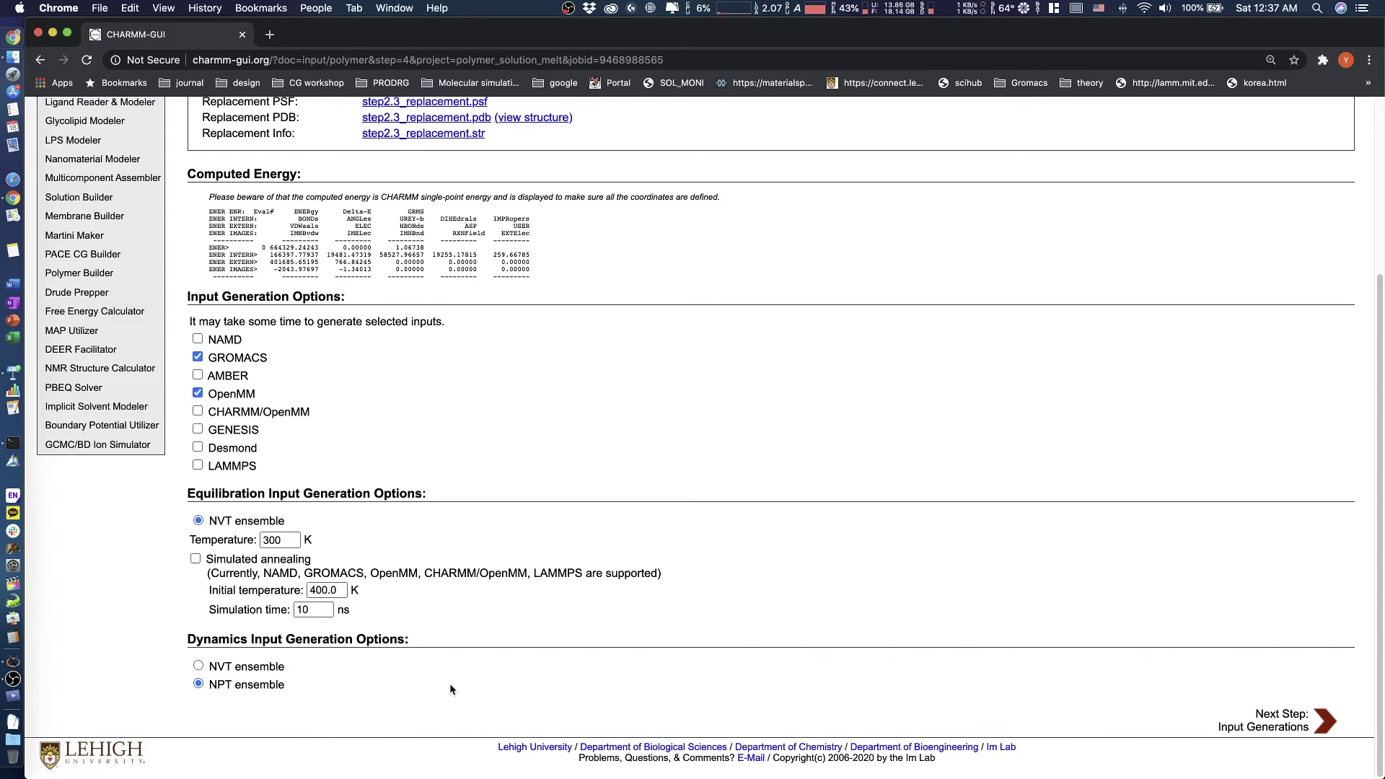
{"action": "left_click", "coordinate": [1275, 723]}
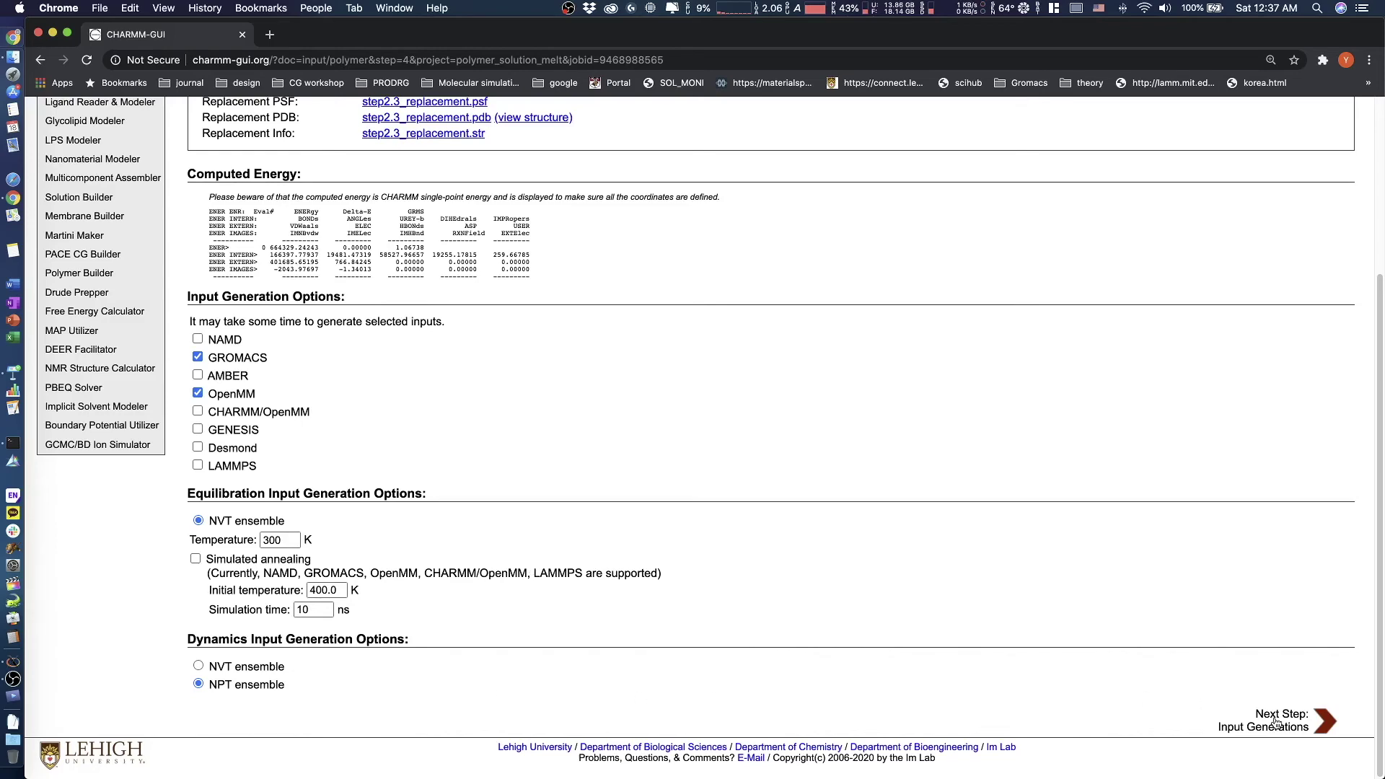